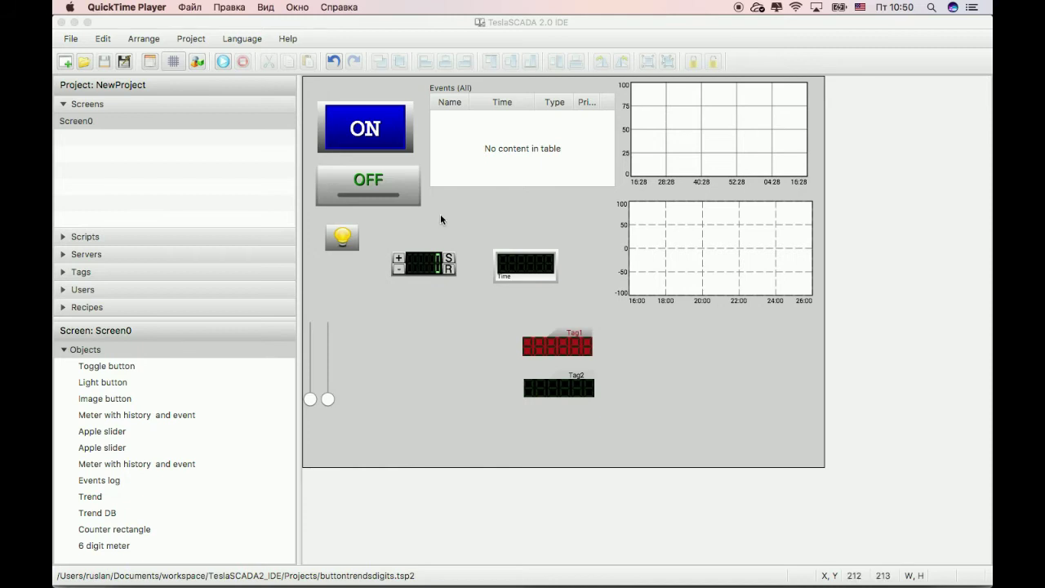
- Change the ON button's text font from Courier to Roboto Regular
left_click(389, 133)
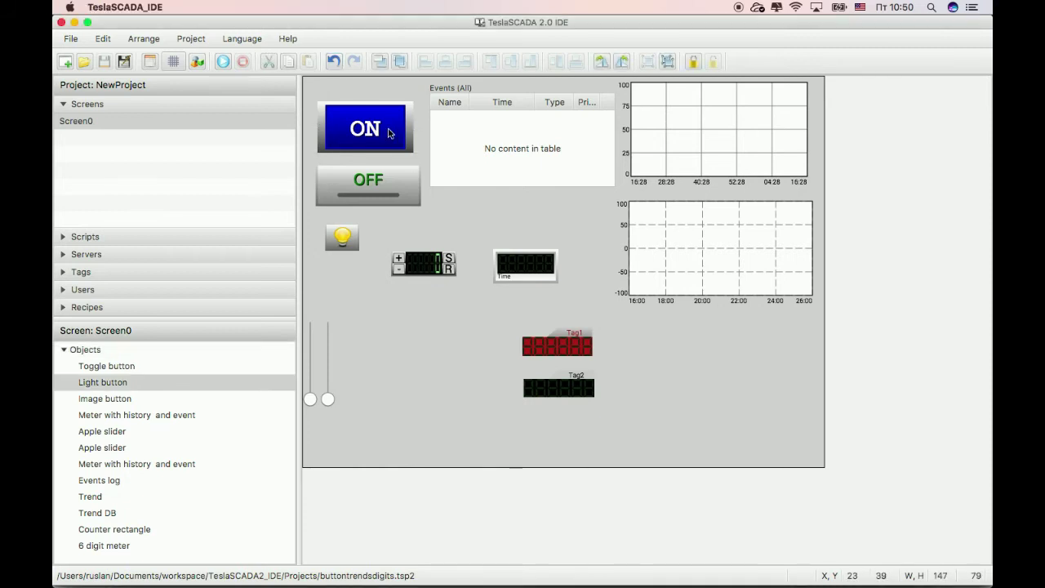
double_click(389, 133)
left_click(644, 175)
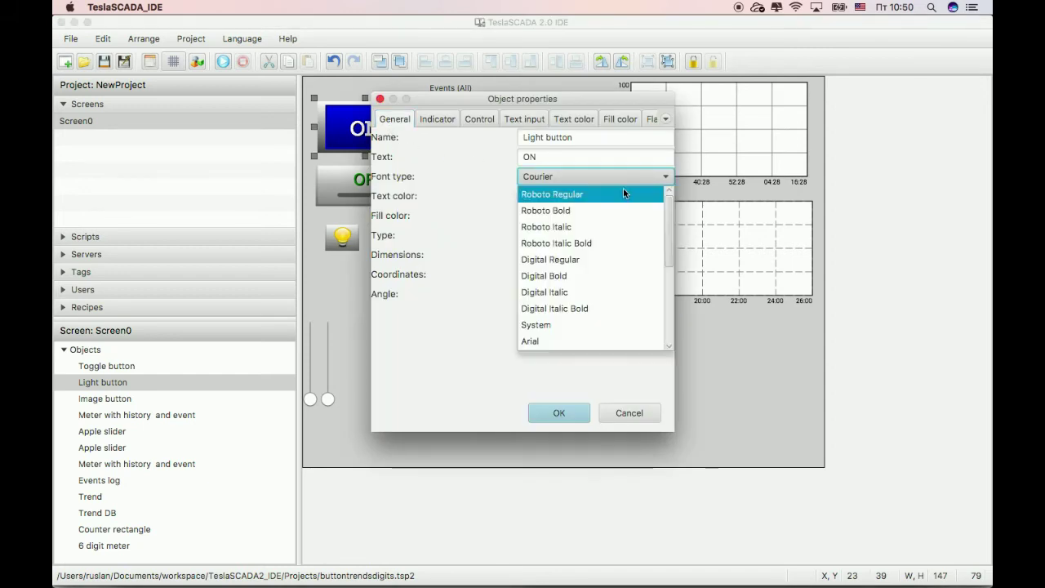
left_click(623, 193)
left_click(571, 408)
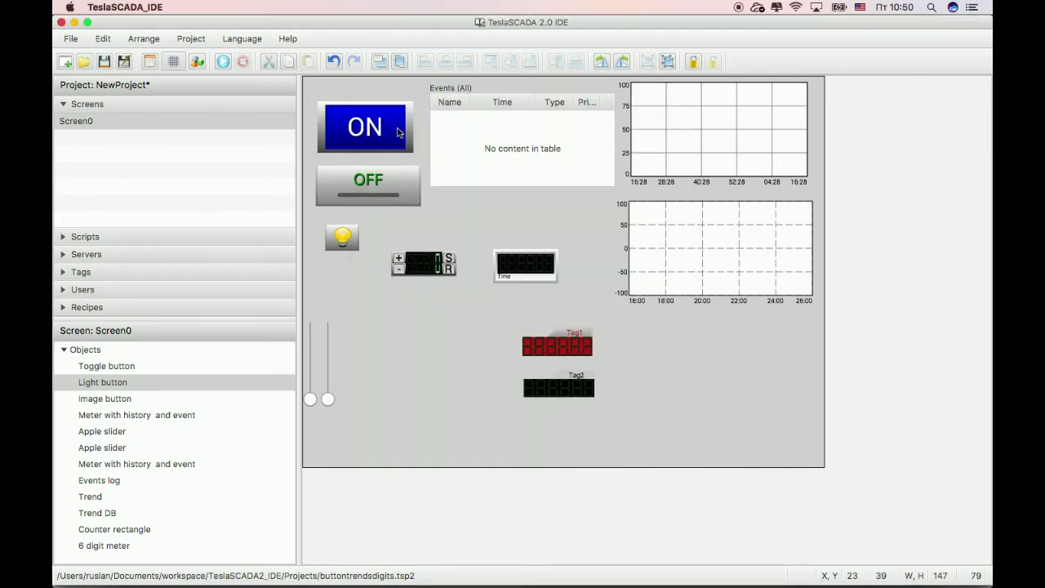
- Switch the ON button's font to Roboto Bold and save the project
double_click(365, 129)
left_click(582, 176)
left_click(575, 208)
left_click(567, 415)
left_click(104, 61)
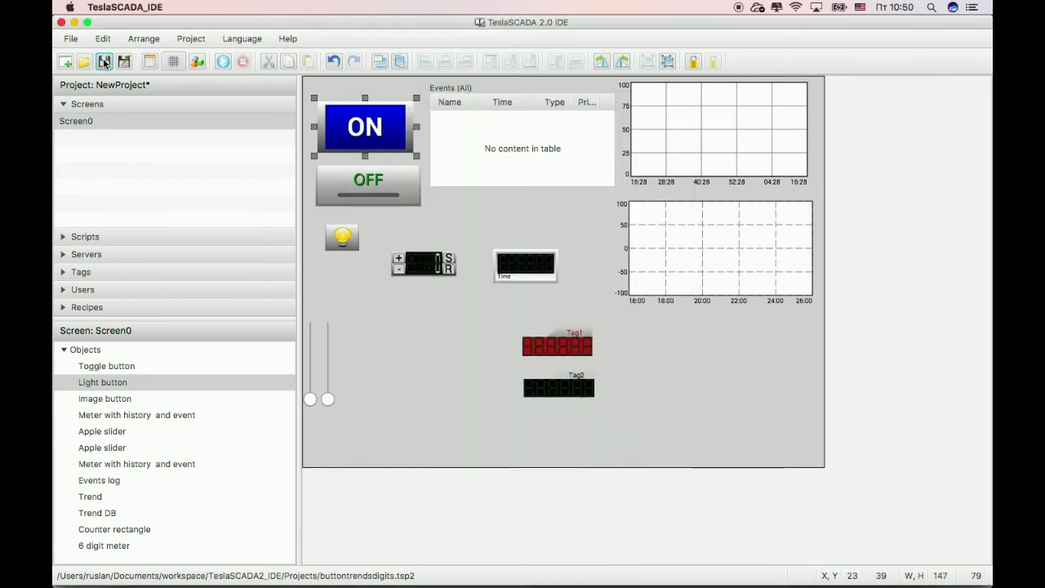
right_click(503, 220)
left_click(509, 229)
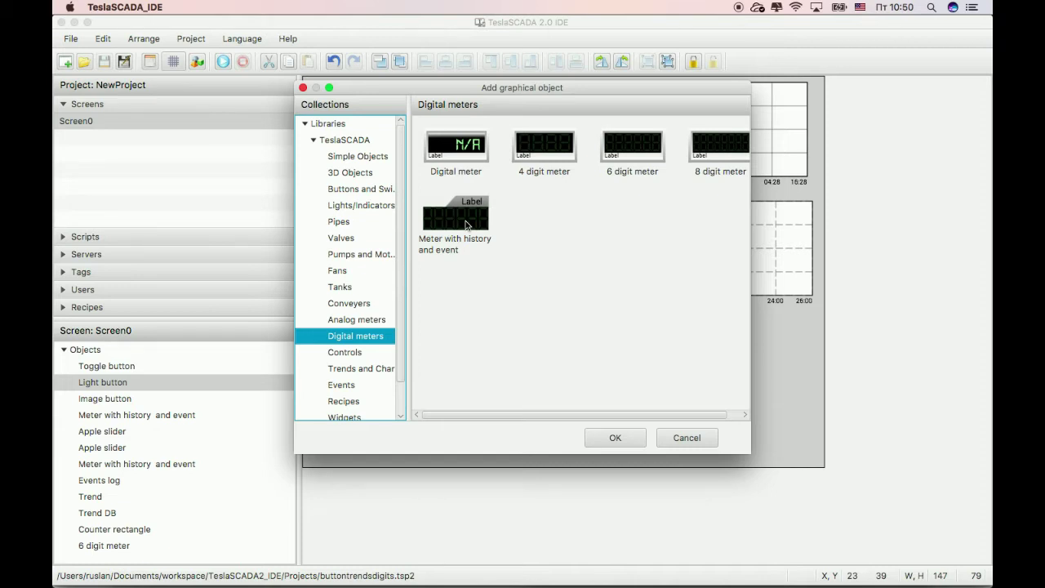
left_click(615, 438)
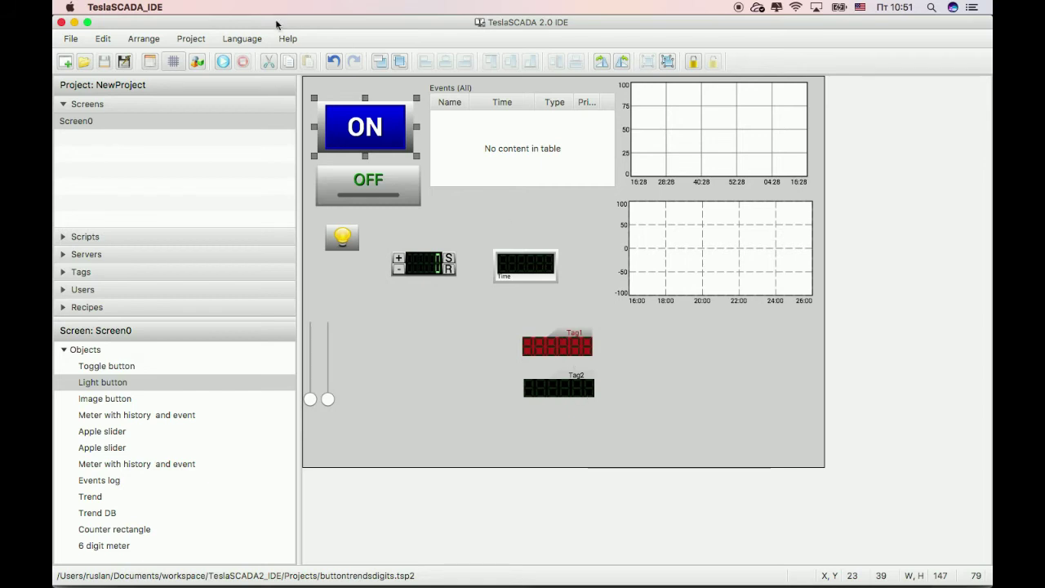
left_click(222, 61)
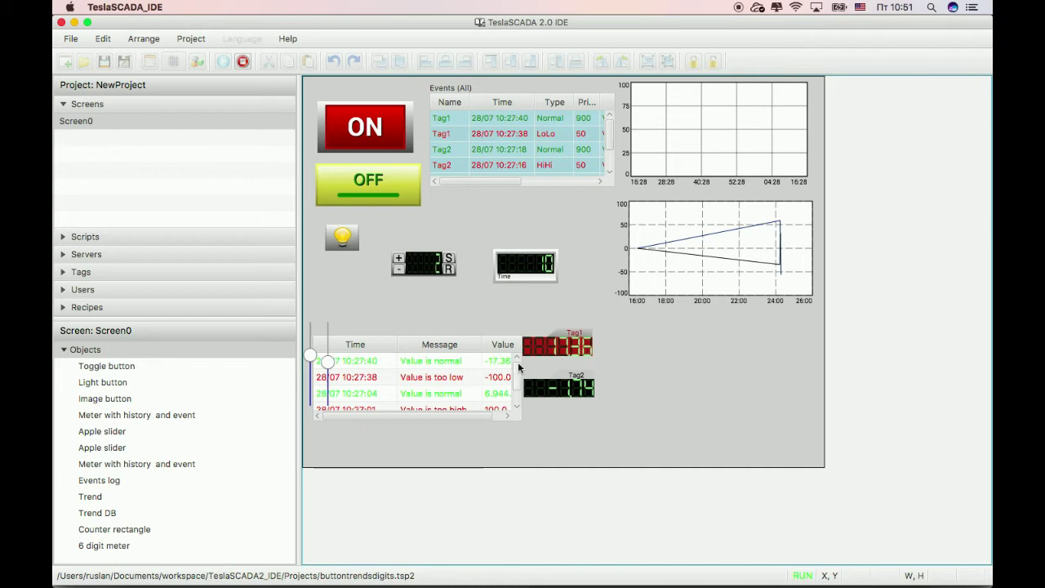
left_click(578, 396)
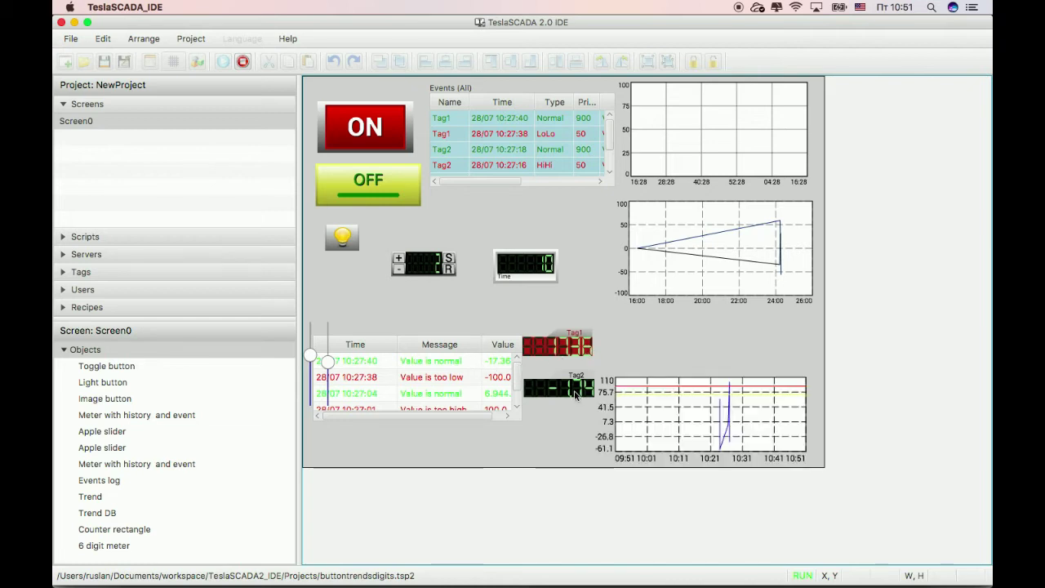
left_click(573, 393)
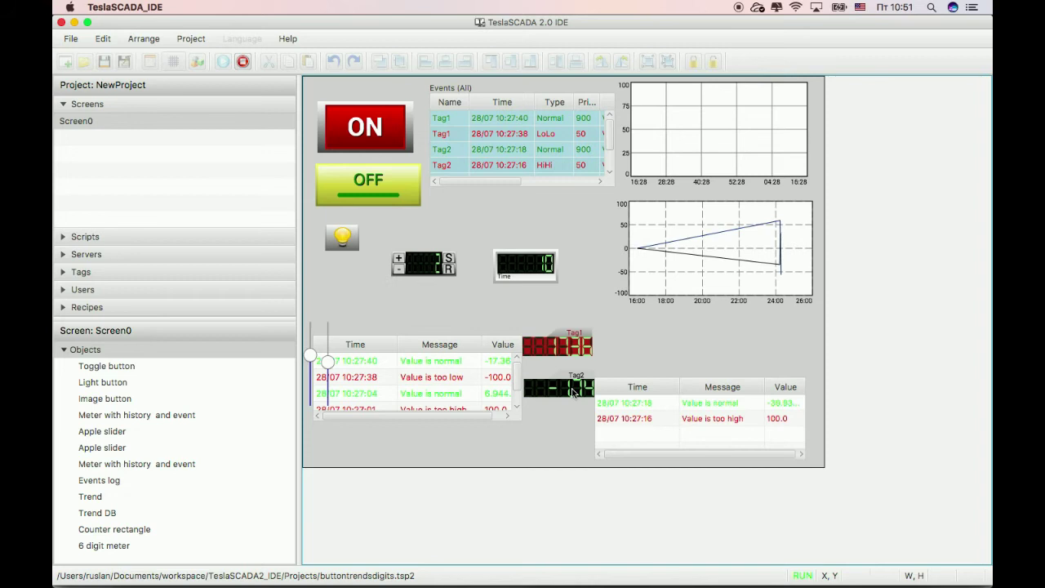
left_click(242, 61)
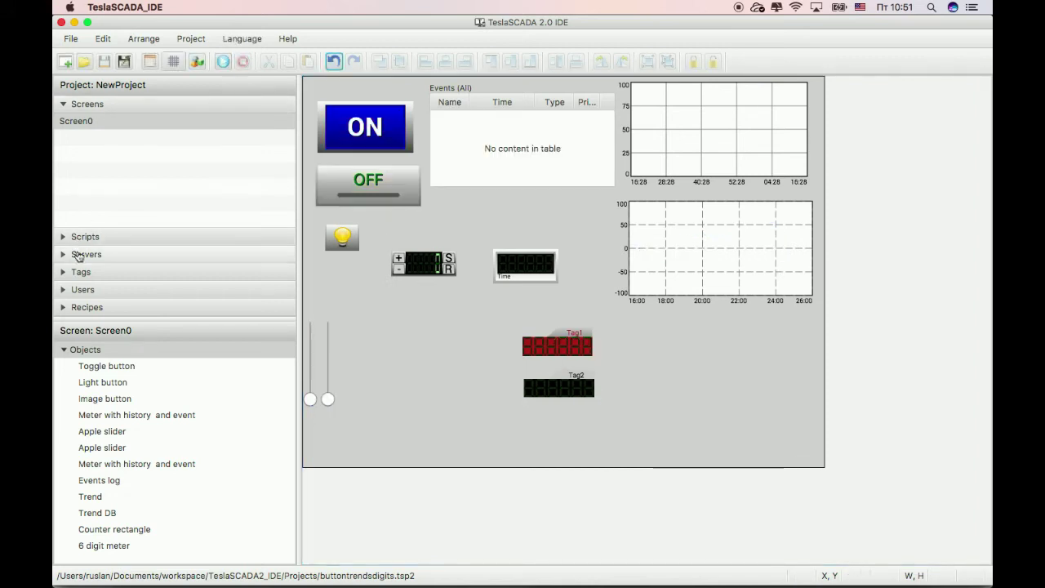
left_click(78, 237)
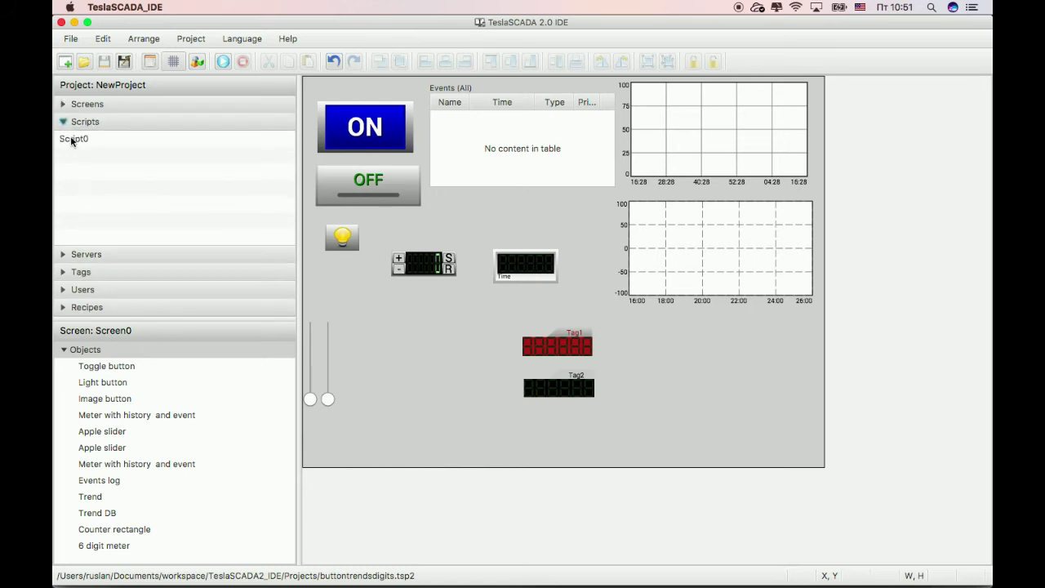
double_click(71, 137)
right_click(573, 318)
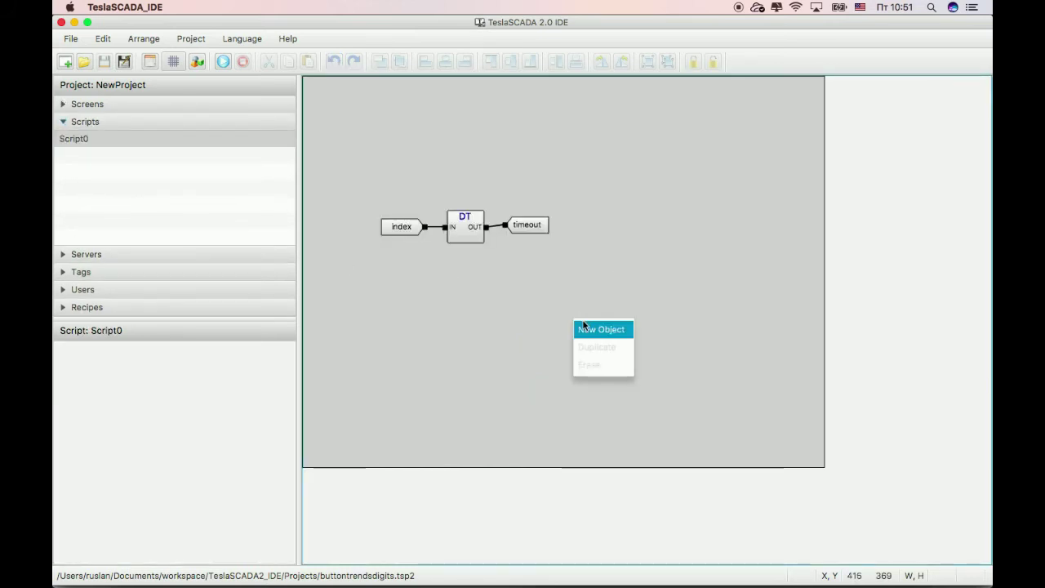
left_click(585, 328)
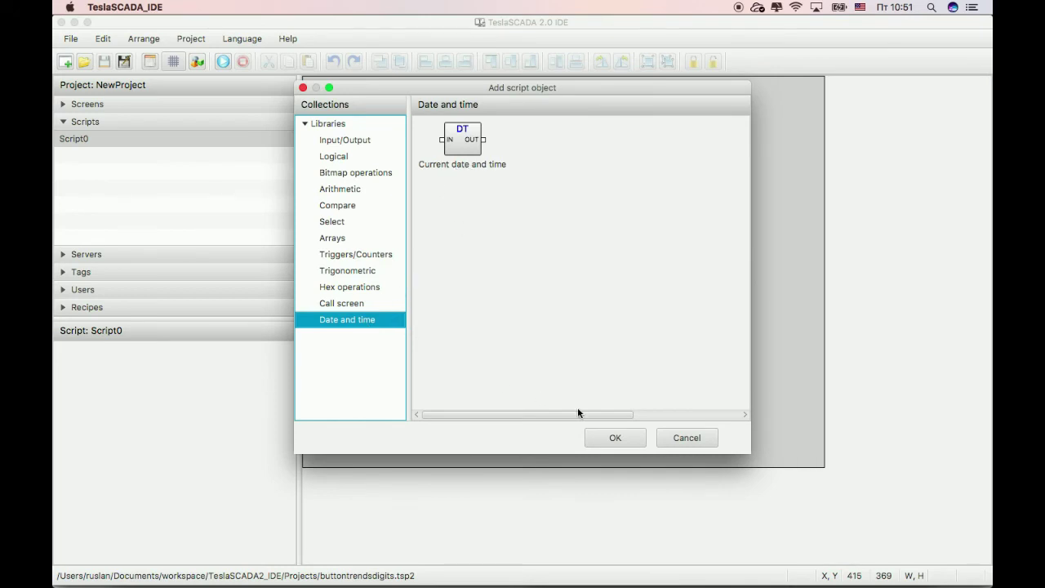
left_click(684, 438)
left_click(407, 228)
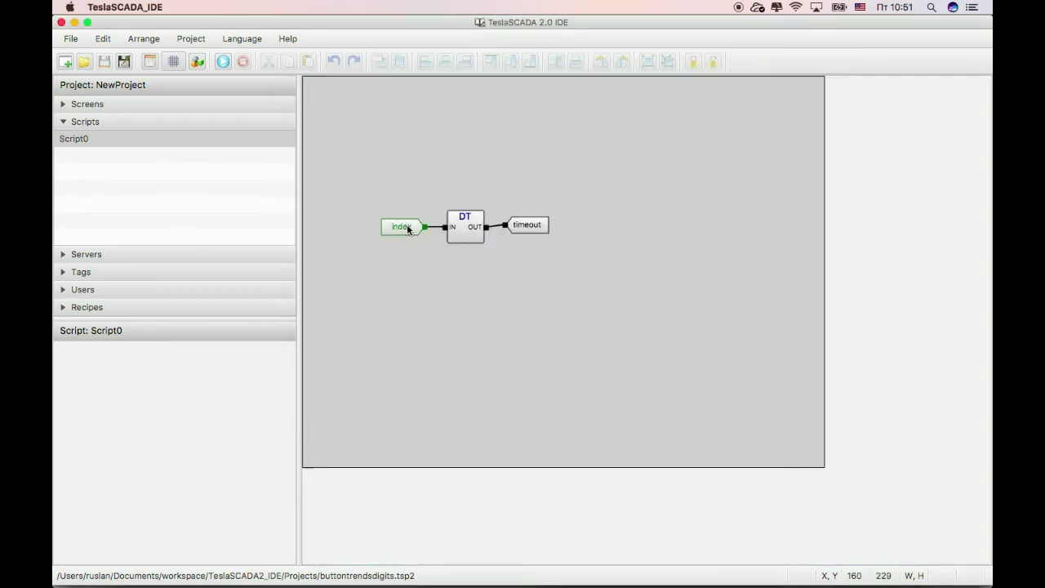
left_click(522, 227)
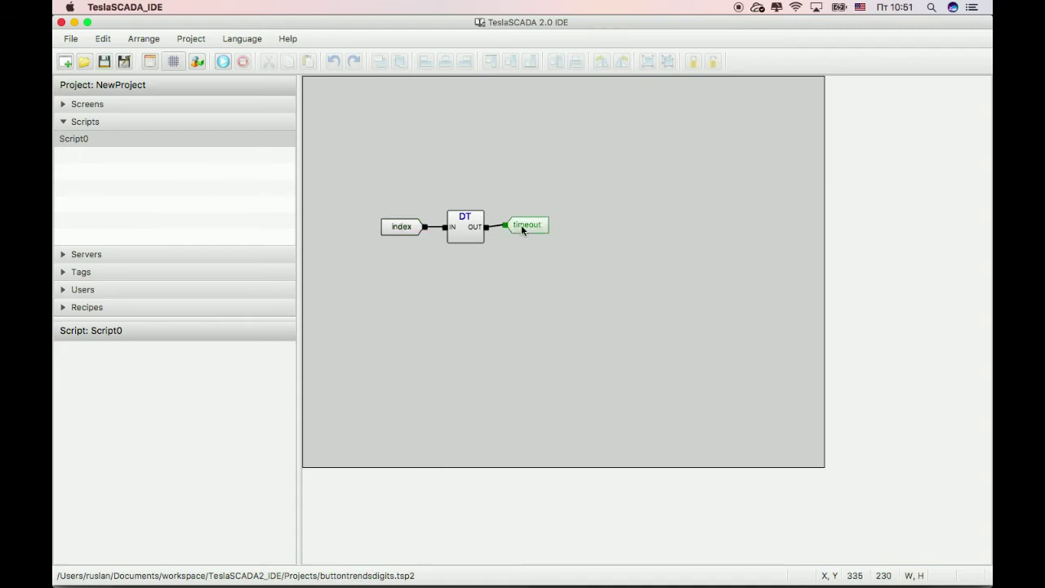
left_click(132, 105)
left_click(92, 120)
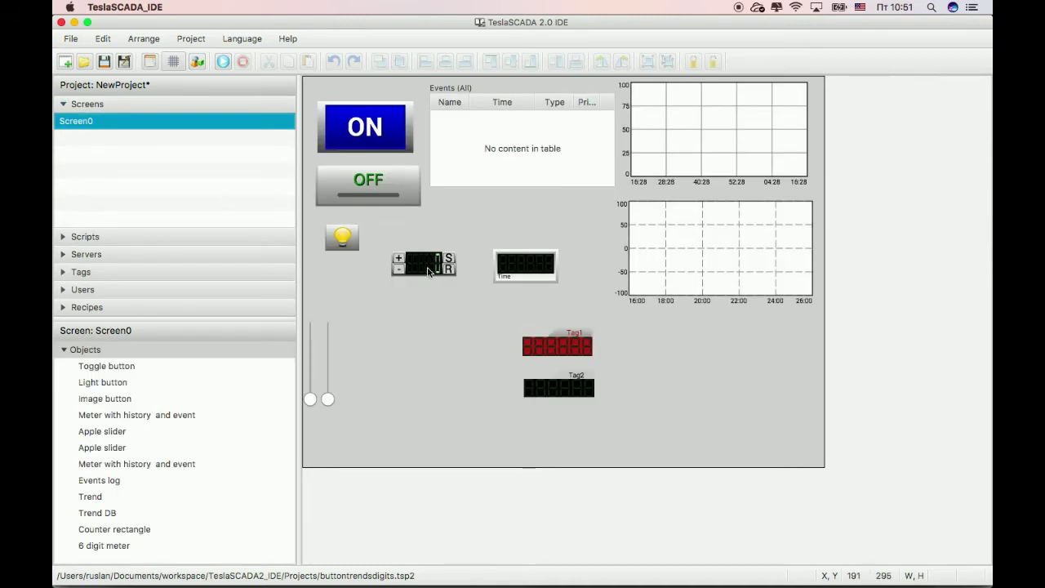
- Run the project with the Time meter counting live, then decrease and twice increase the counter
left_click(523, 270)
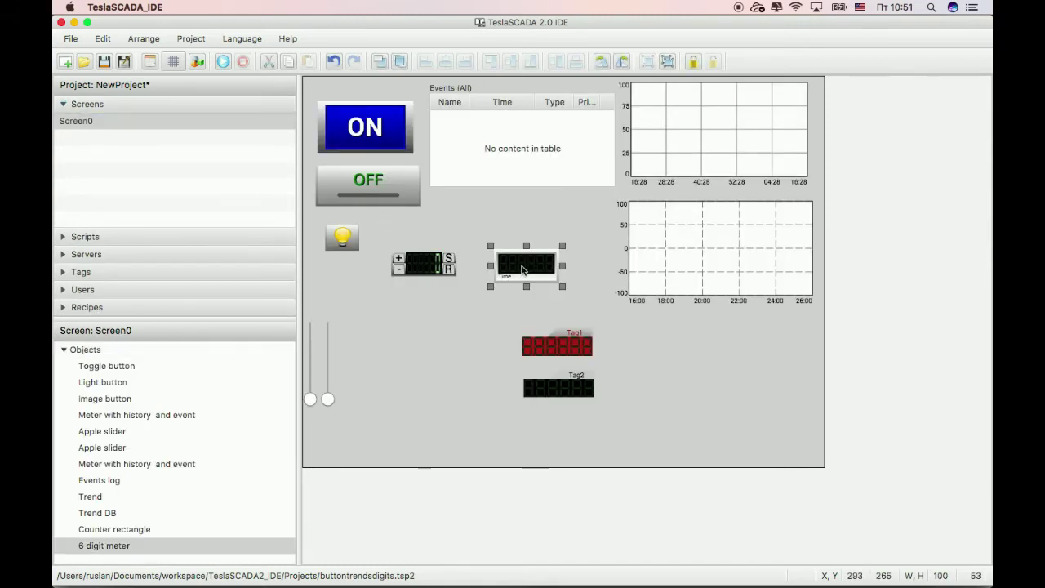
mouse_move(804, 578)
left_click(223, 61)
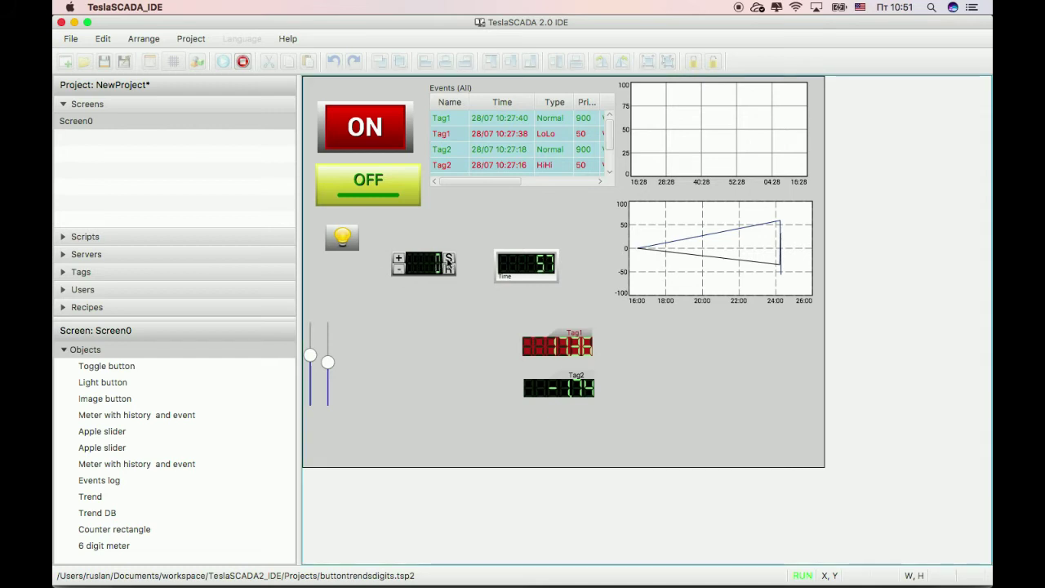
left_click(399, 268)
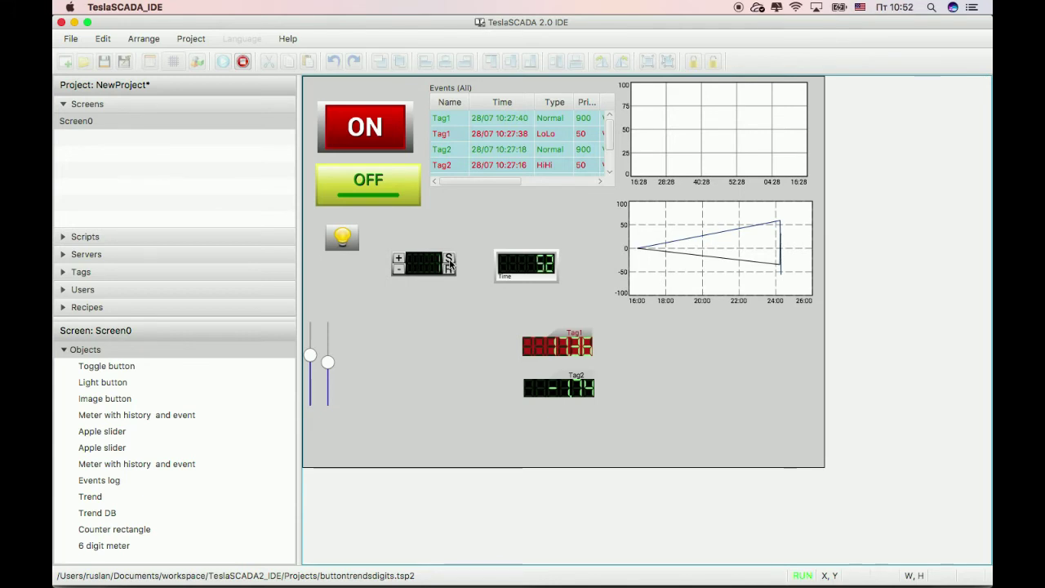
left_click(398, 269)
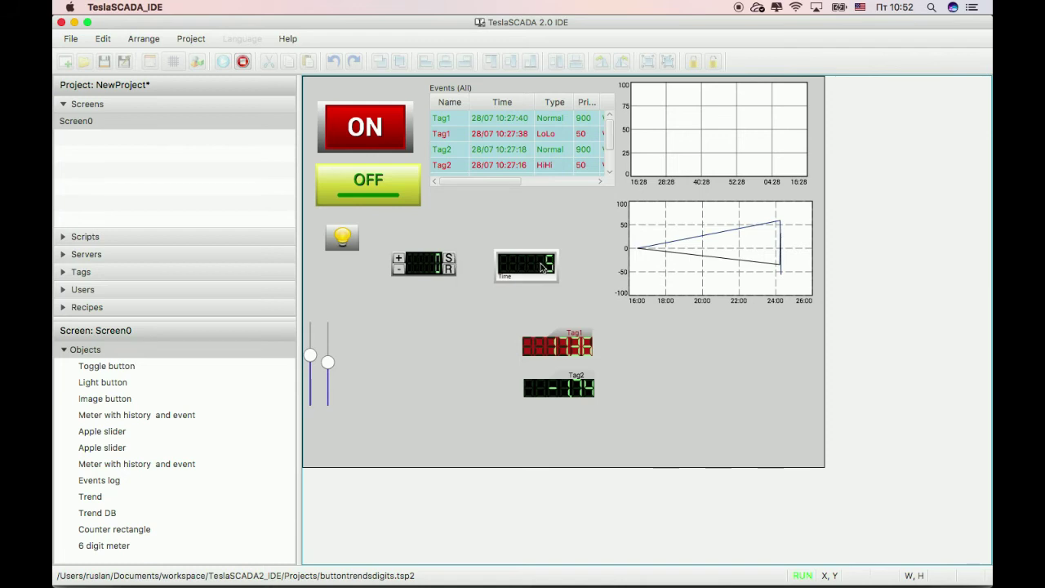
left_click(397, 259)
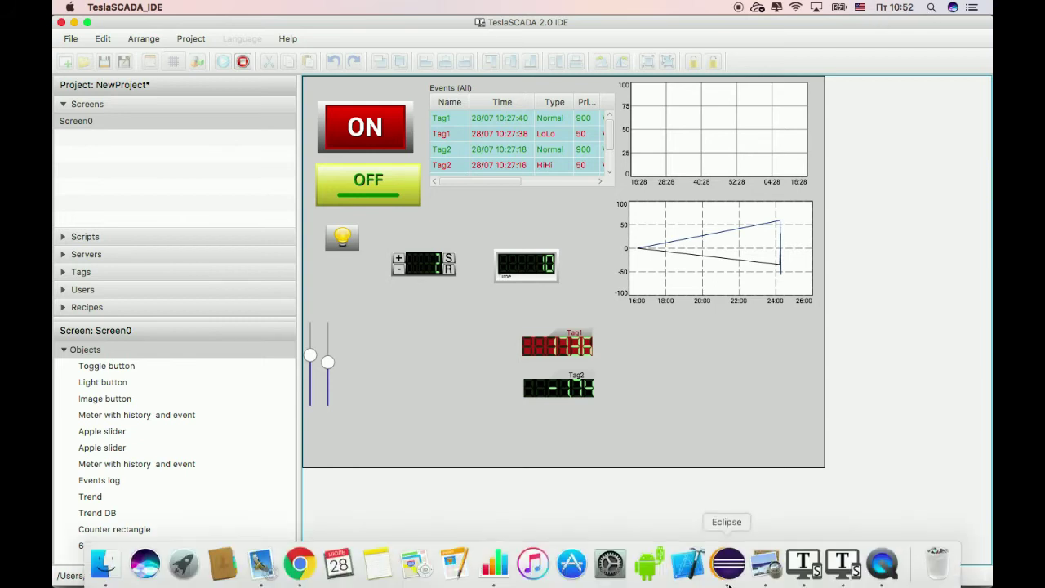
- Consult the user manual's Date and time library page, then return to the running IDE project
left_click(798, 576)
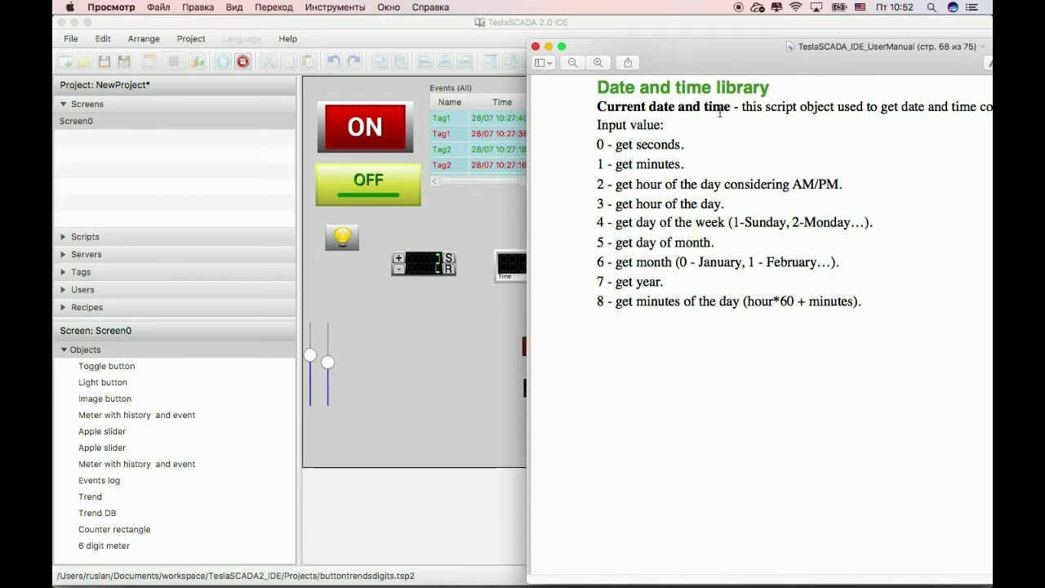
left_click(481, 214)
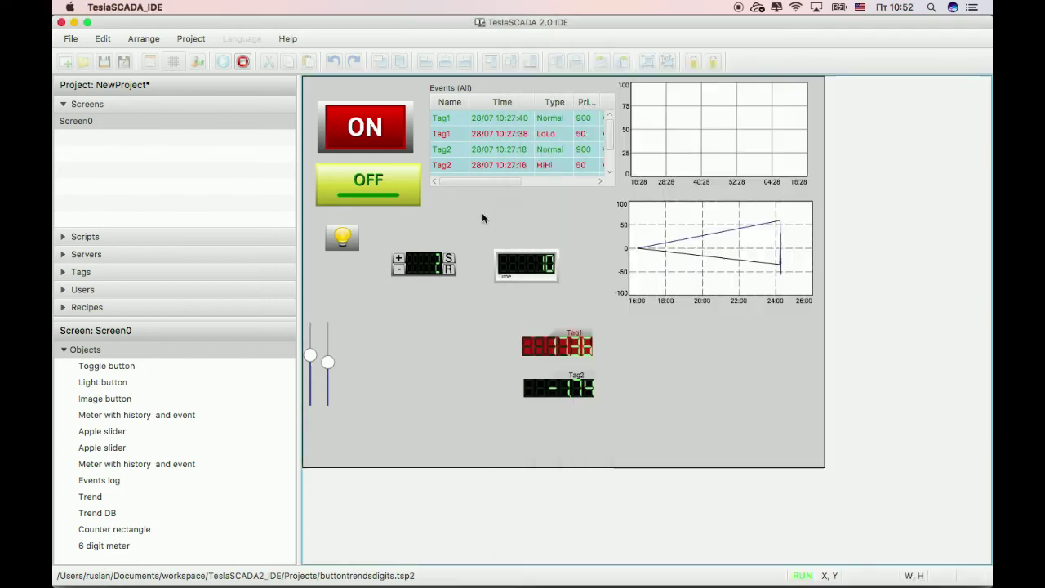
- Stop the project in the IDE and switch to the TeslaSCADA Runtime window running buttontrendsdigits
left_click(242, 63)
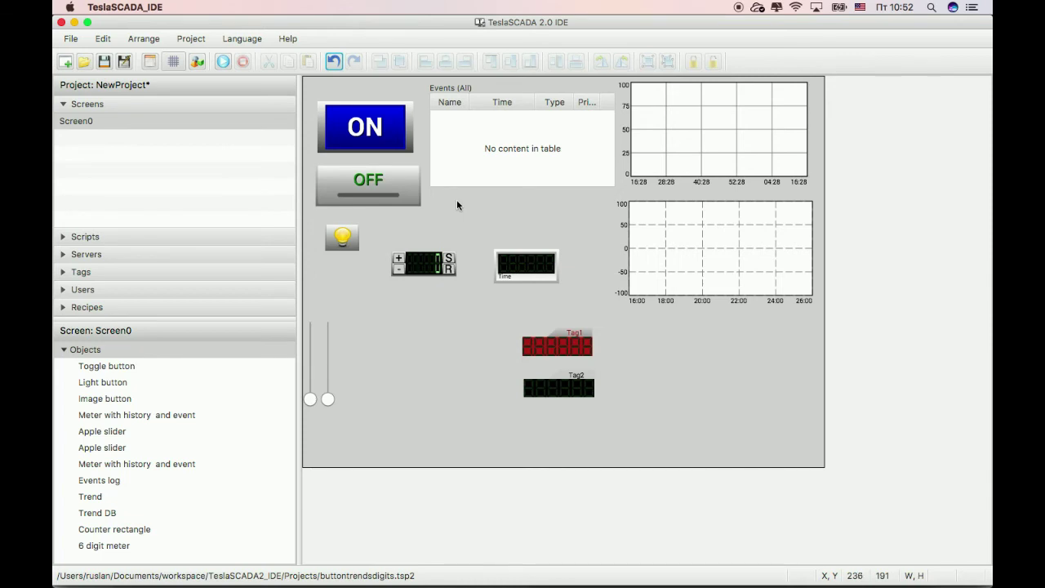
left_click(849, 570)
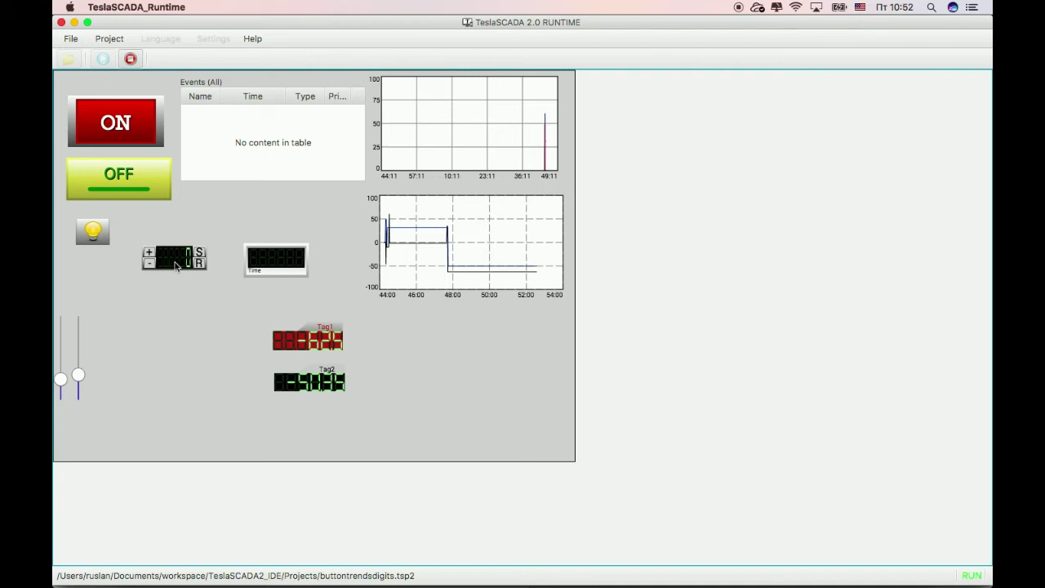
- Save the 10:44–10:54 trend report as Test.xls in Downloads, replacing the existing file
left_click(500, 233)
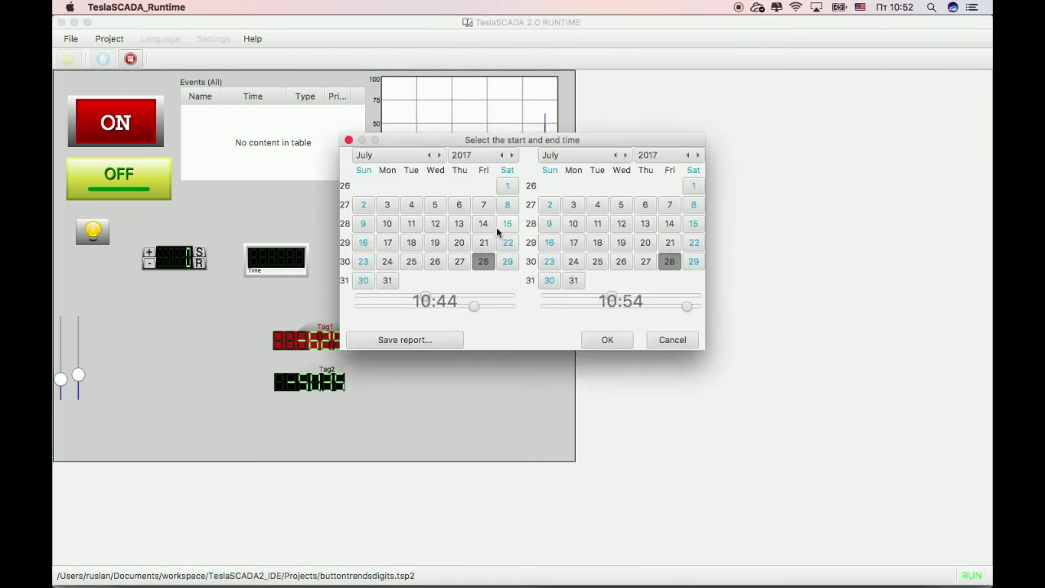
left_click(434, 340)
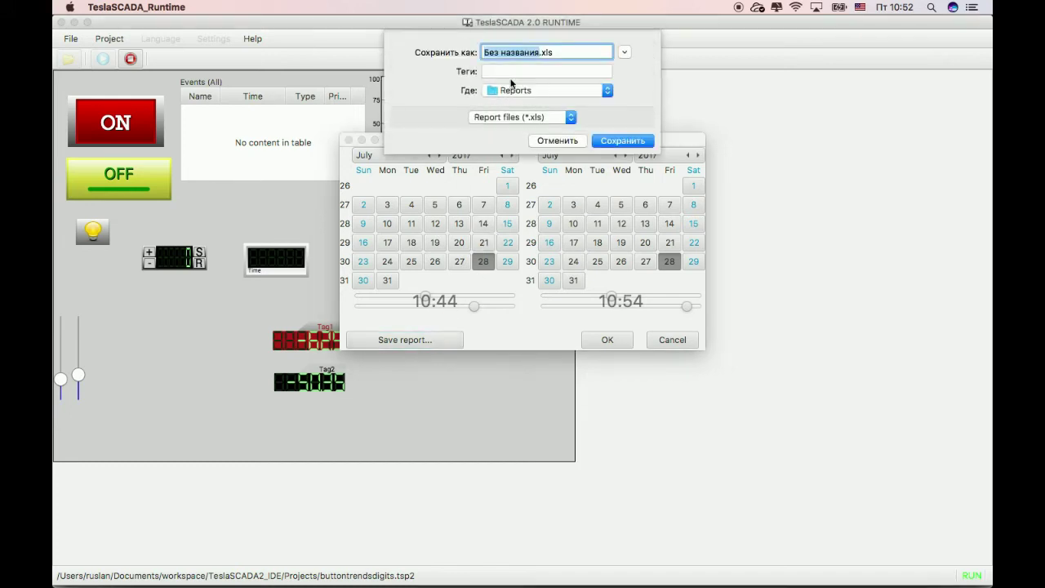
type("Te")
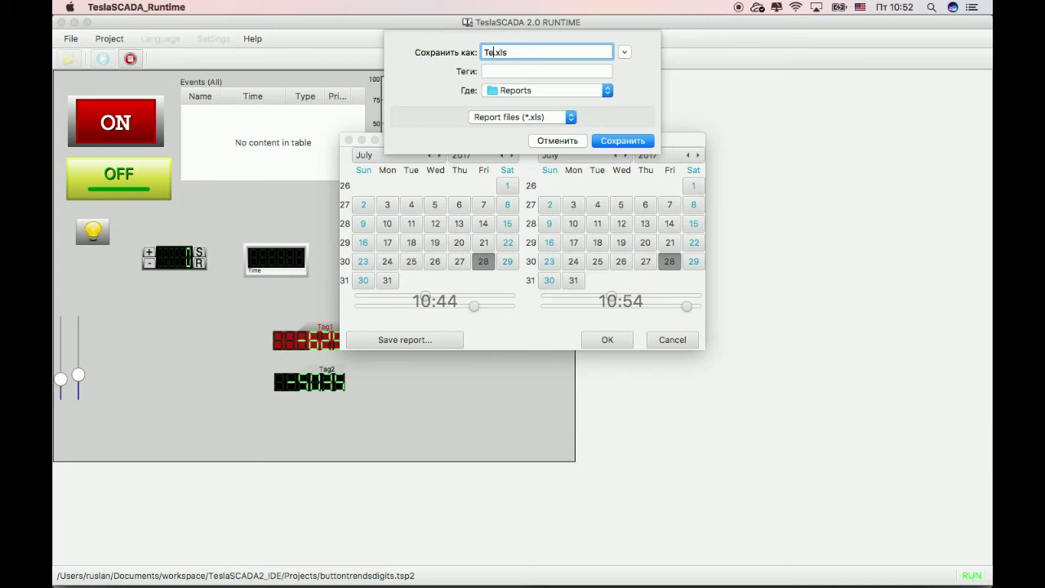
type("st")
left_click(607, 90)
left_click(536, 281)
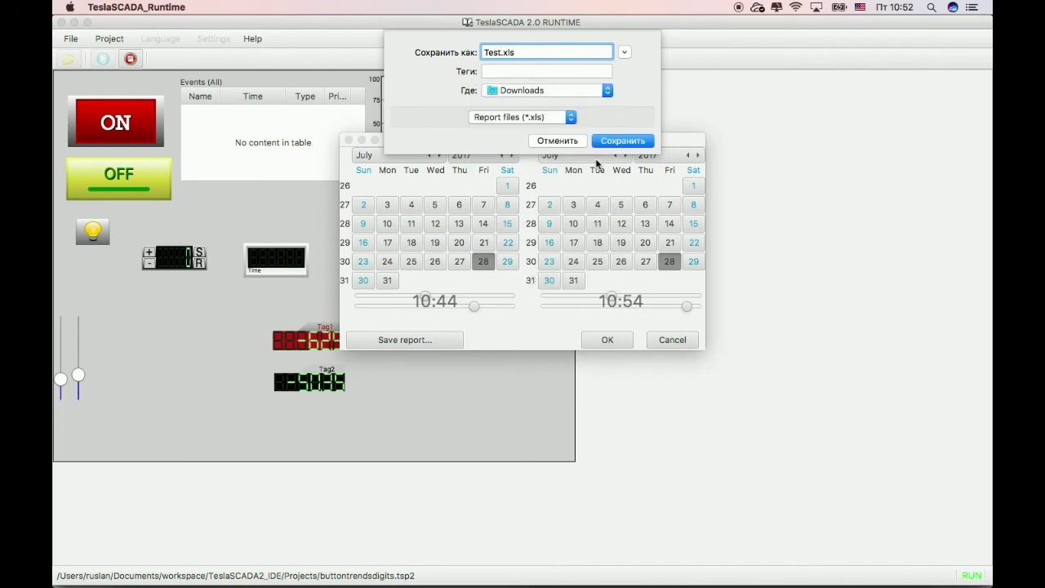
left_click(604, 143)
left_click(649, 96)
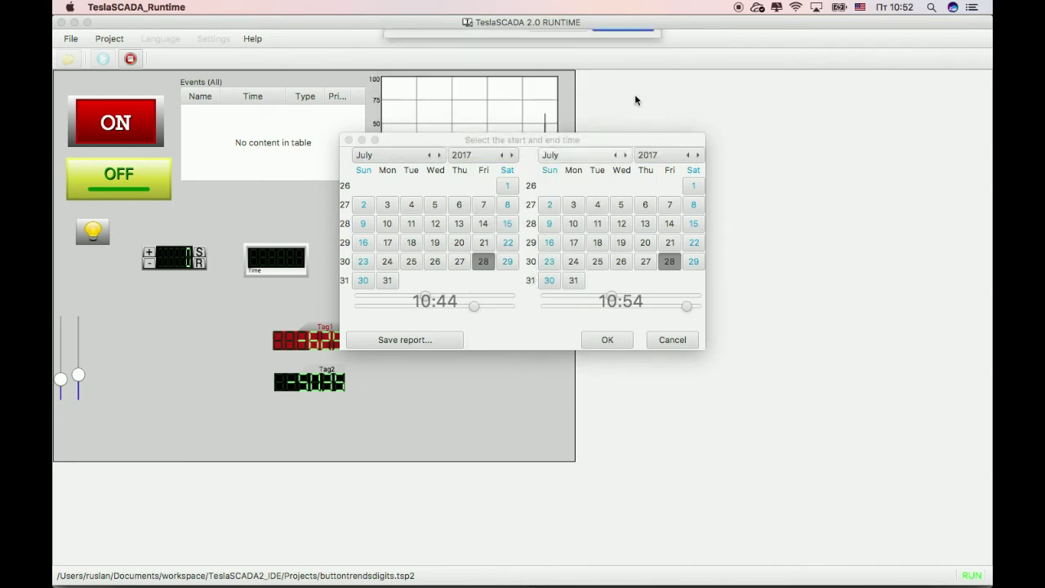
- Title the report 'Title of the report' with a 2-second interval, then open Test.xls from Downloads
left_click(550, 209)
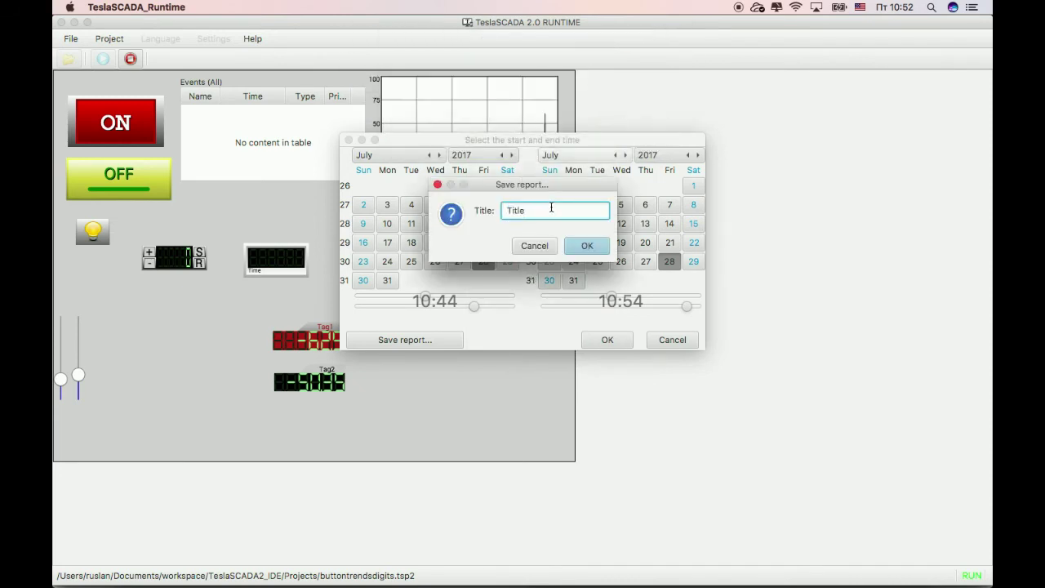
type("of the report")
left_click(583, 244)
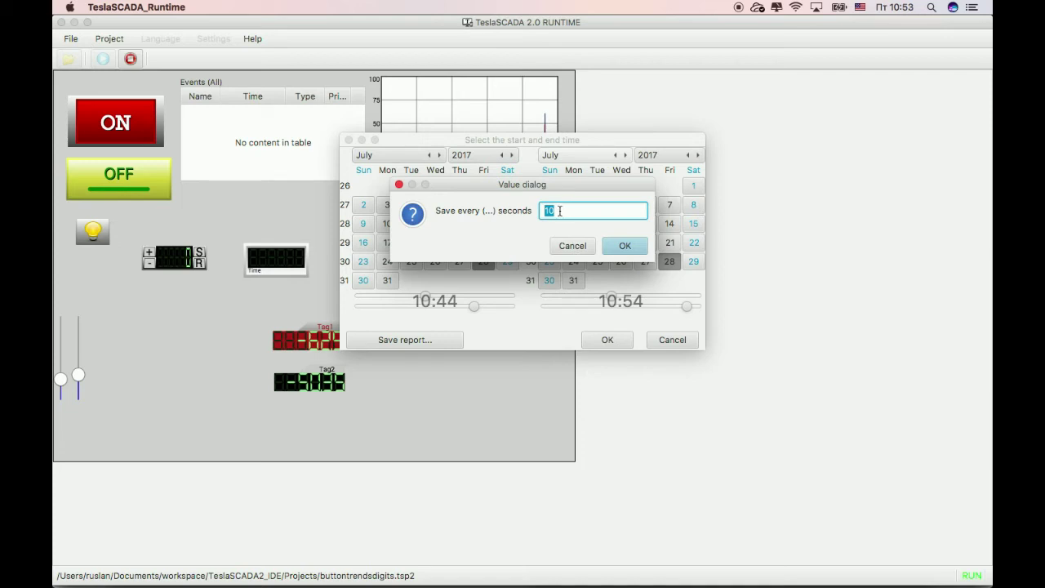
left_click_drag(560, 210, 536, 217)
type("2")
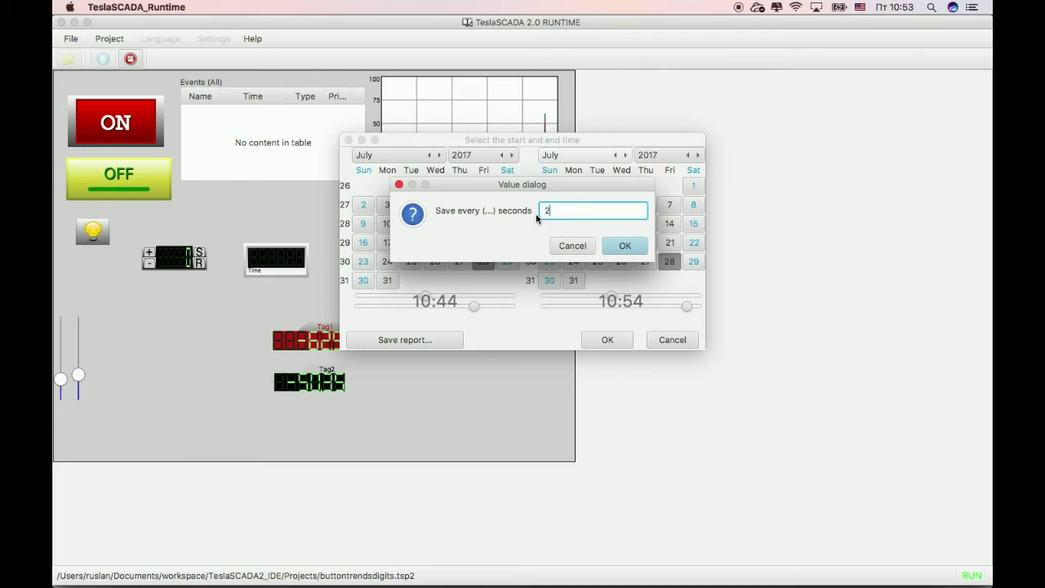
left_click(622, 245)
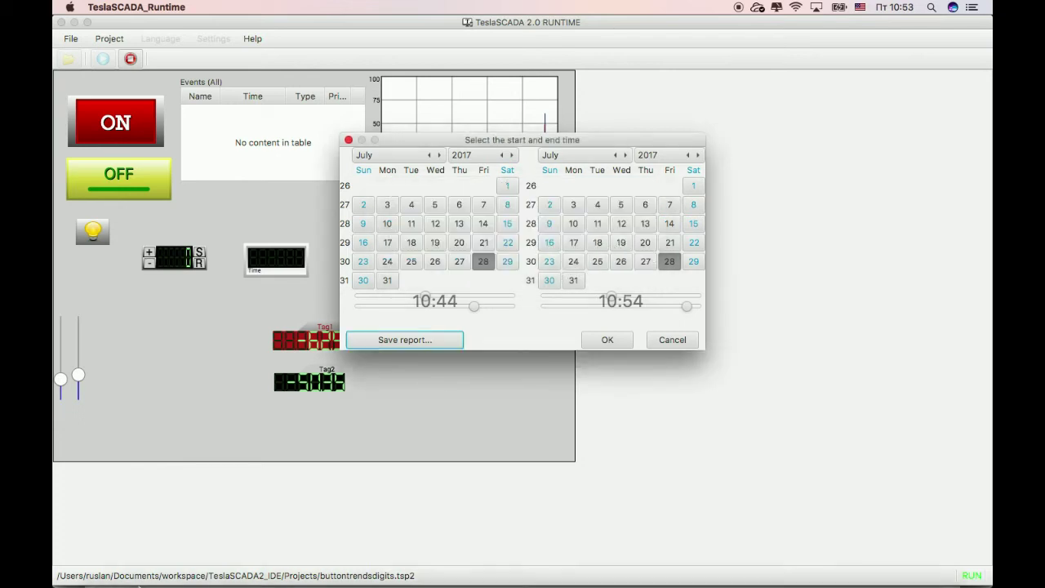
left_click(106, 580)
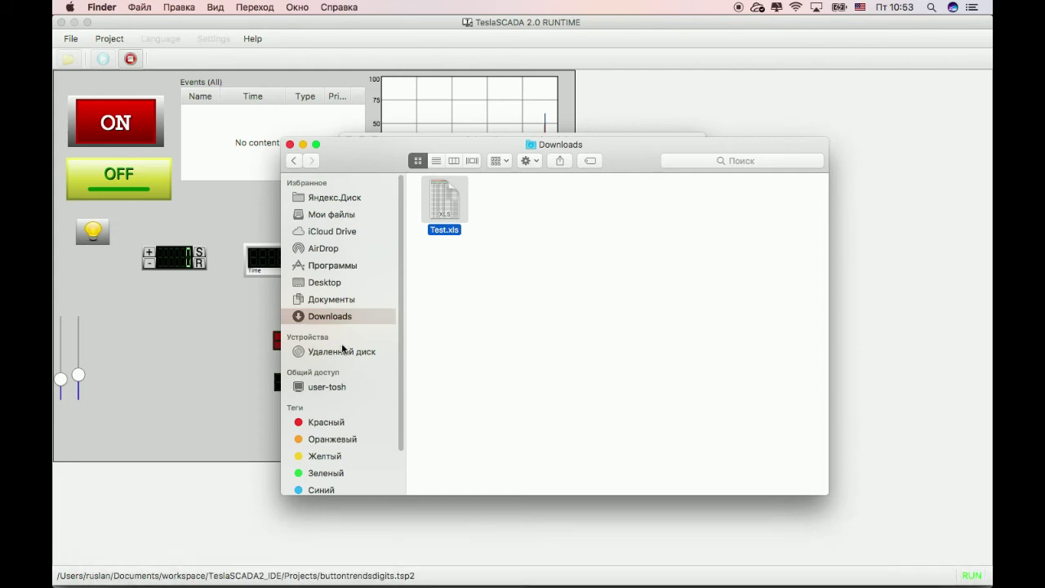
double_click(453, 213)
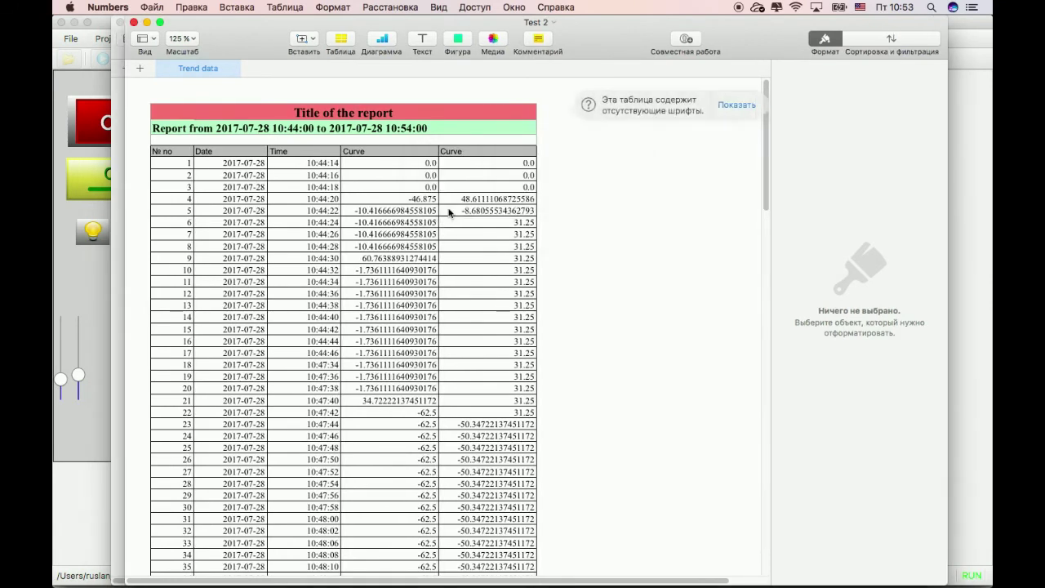
- Scroll through the Test 2 Trend data sheet's Date, Time and Curve columns
left_click_drag(768, 196, 718, 180)
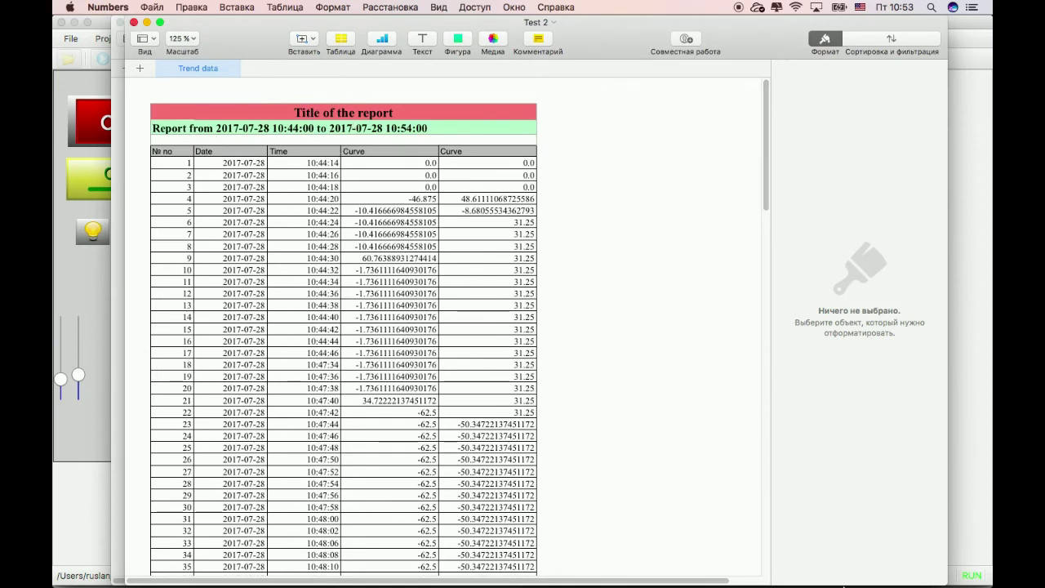
- Back in the Runtime, cancel the report date dialog, go full screen, and stop the project
left_click(831, 574)
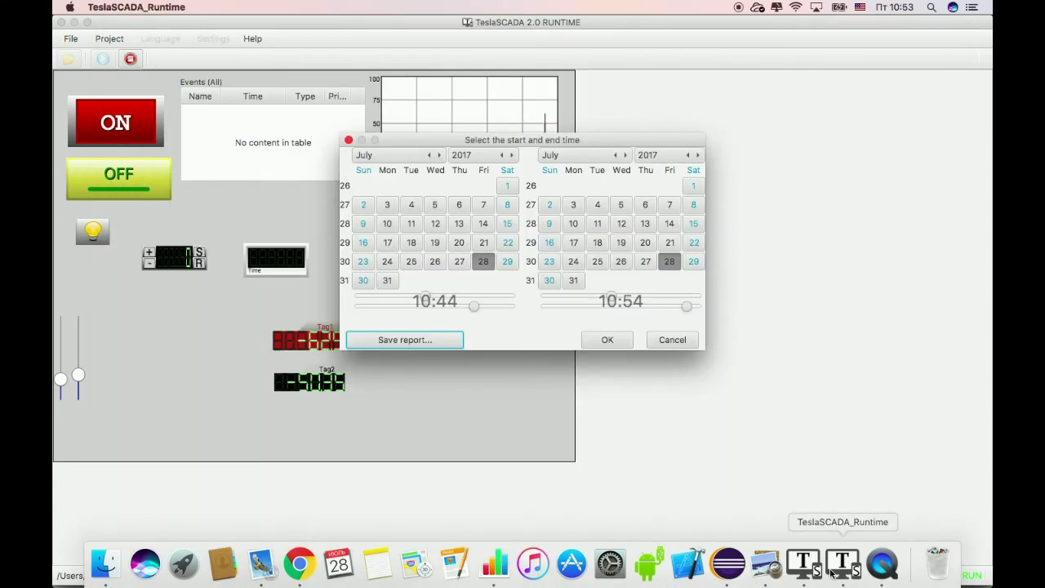
left_click(662, 337)
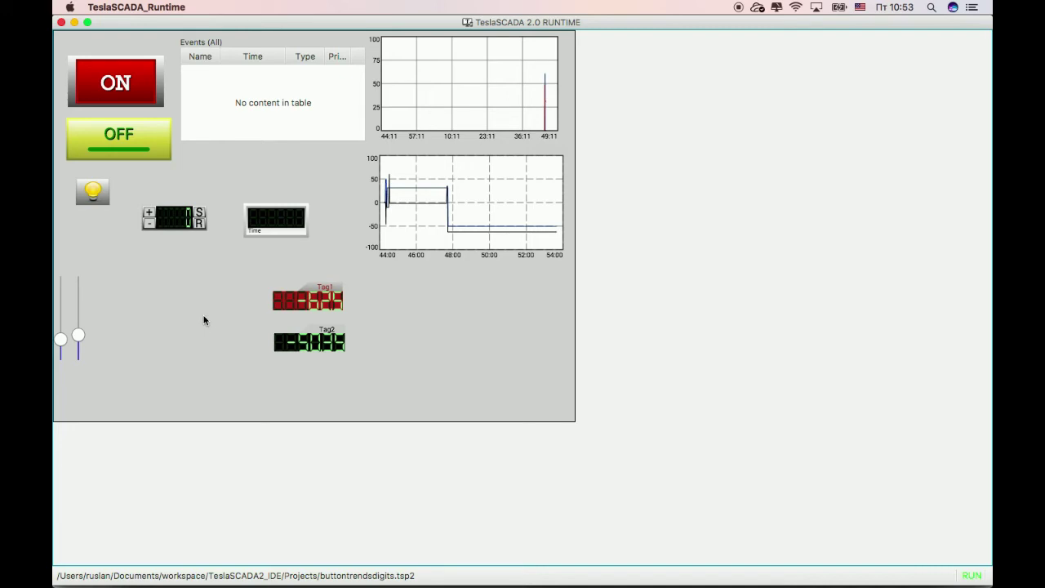
left_click(87, 22)
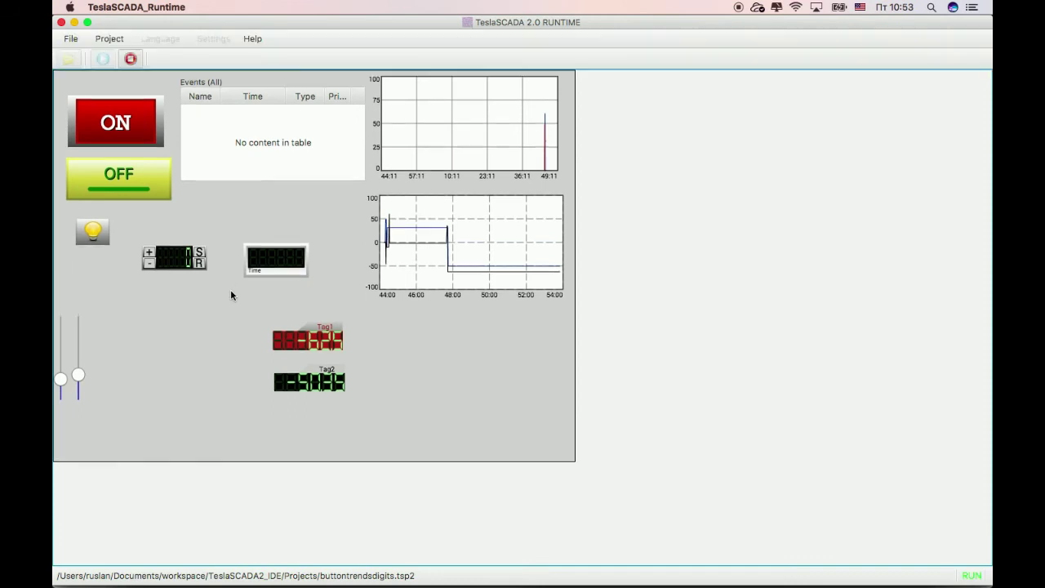
left_click(131, 58)
left_click(213, 38)
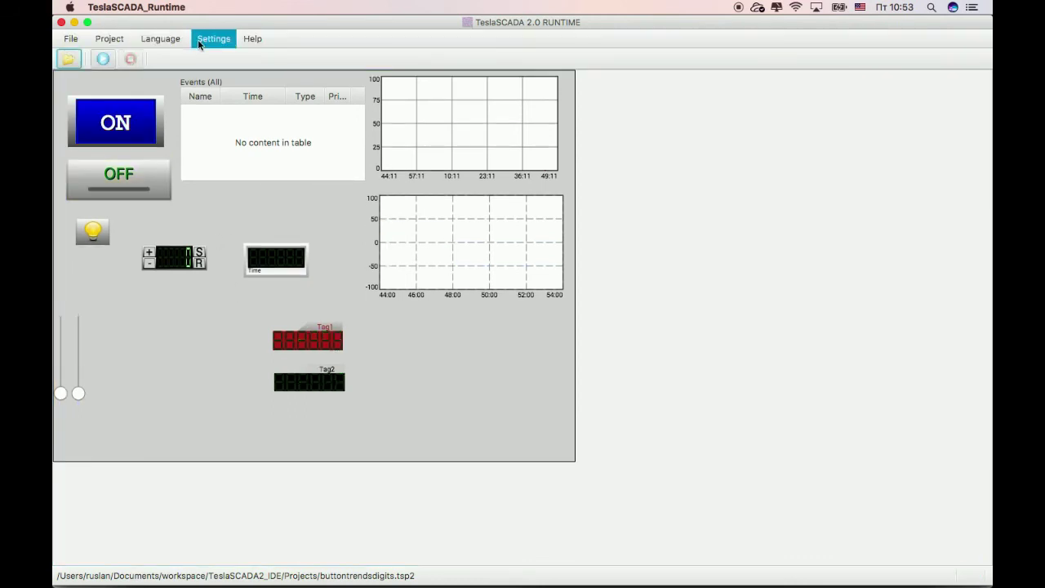
left_click(209, 59)
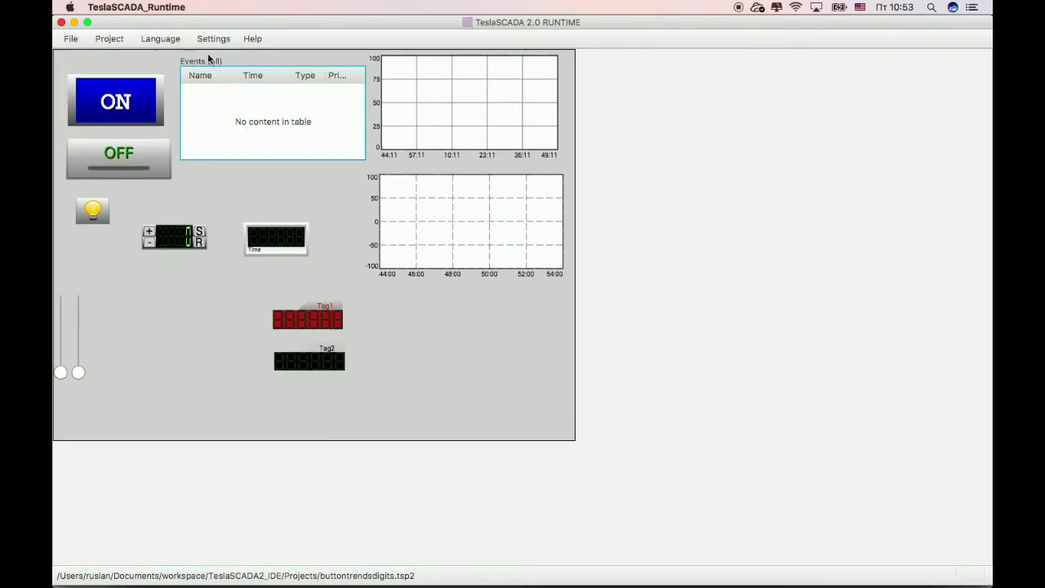
left_click(208, 39)
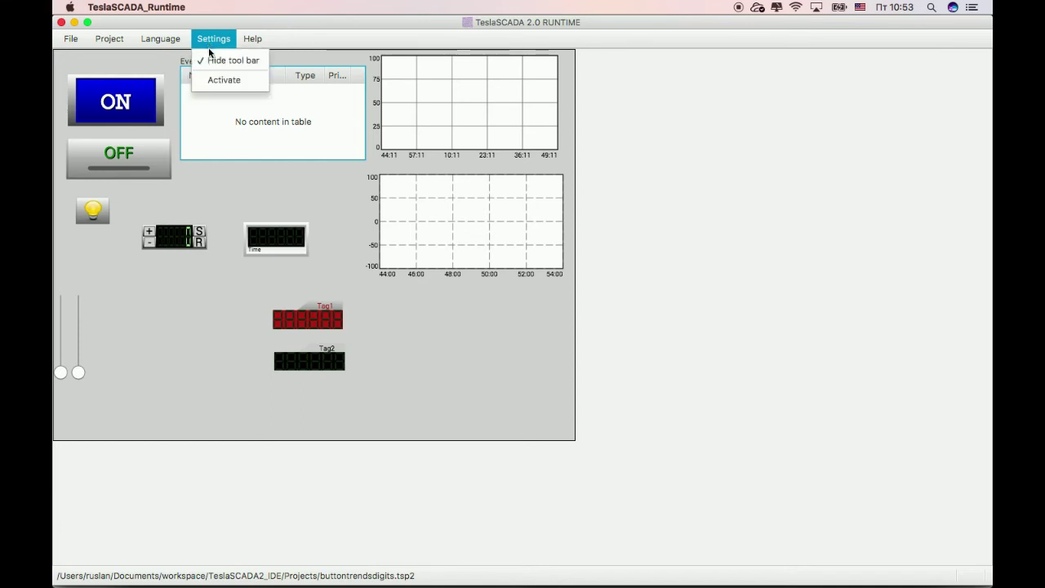
left_click(209, 58)
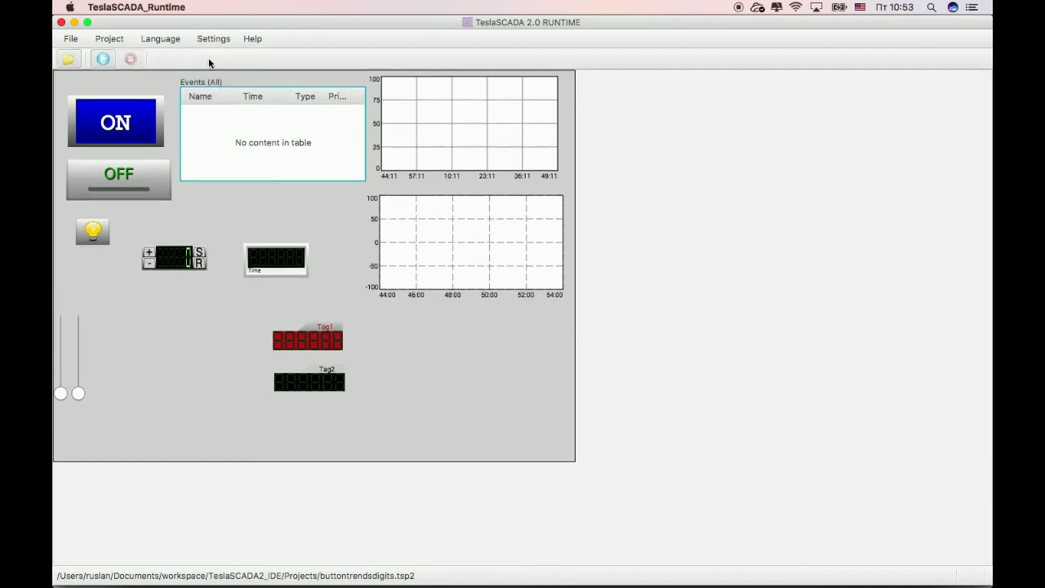